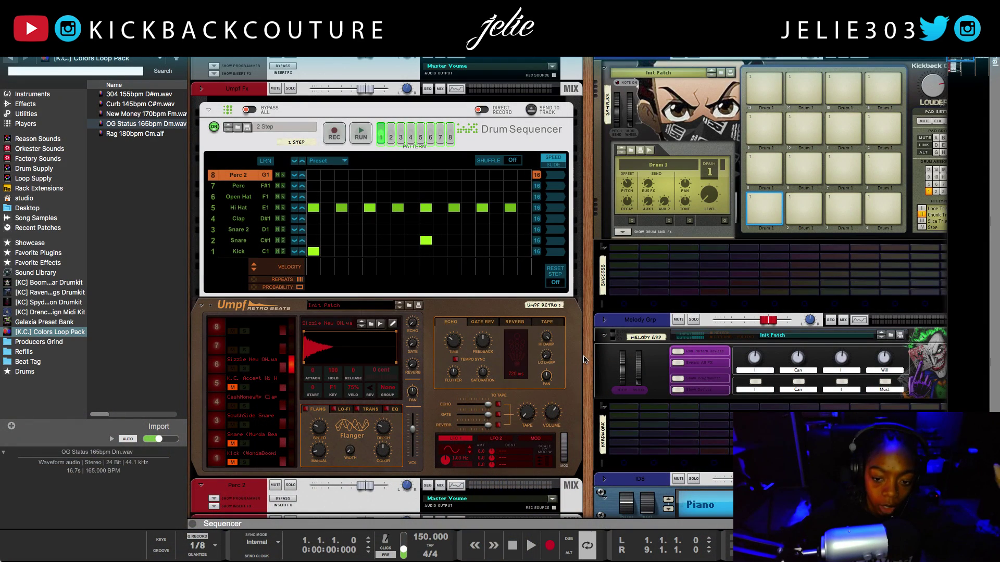
{"action": "left_click_drag", "start_coordinate": [585, 356], "coordinate": [588, 358]}
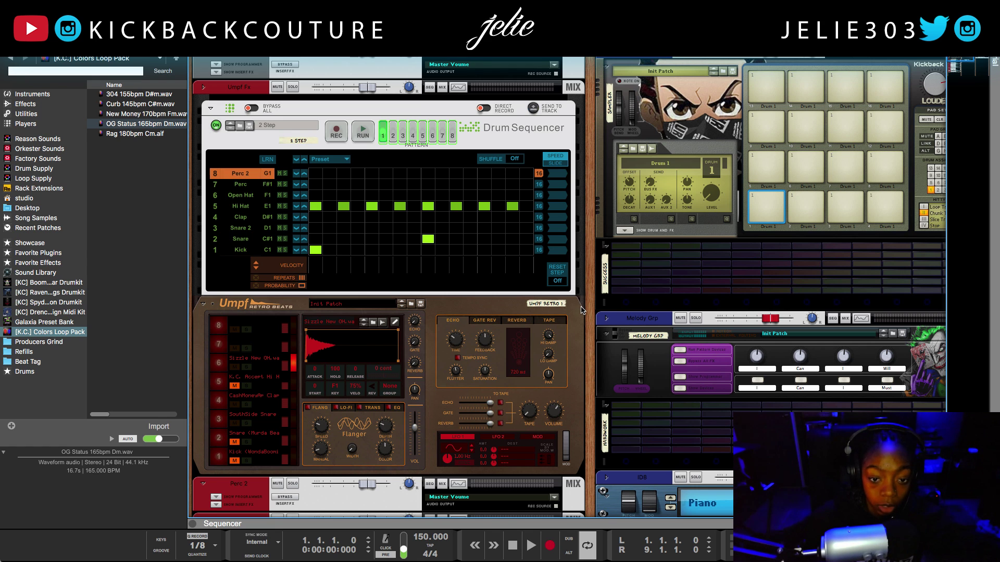
{"action": "scroll", "coordinate": [593, 323], "scroll_direction": "left", "scroll_amount": 2}
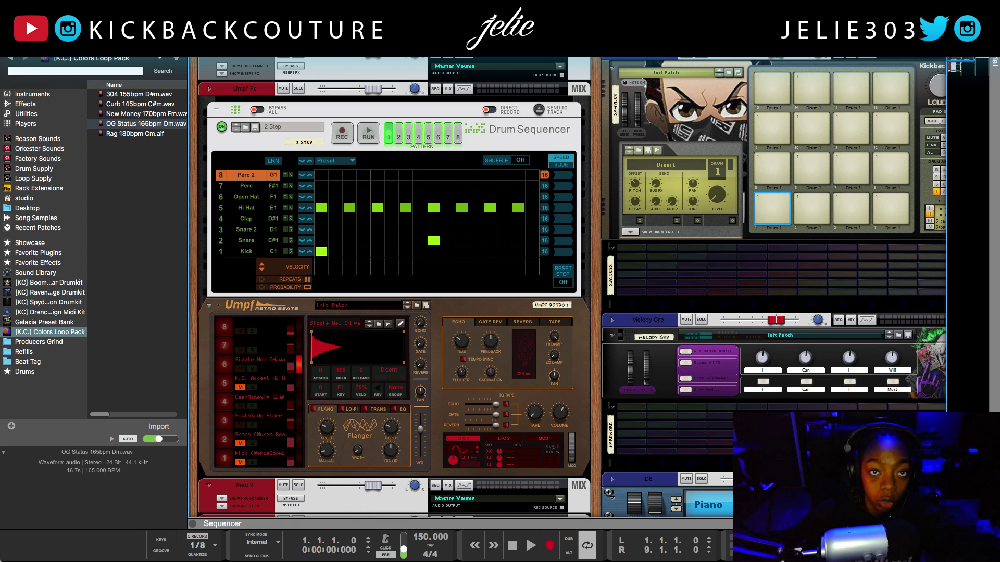
Switch to KeyFinder, run a batch analysis on 72_07 Bill Withers - Lean on Me.mp3, and widen the window to show the Detected key column
{"action": "left_click_drag", "start_coordinate": [429, 111], "coordinate": [470, 239]}
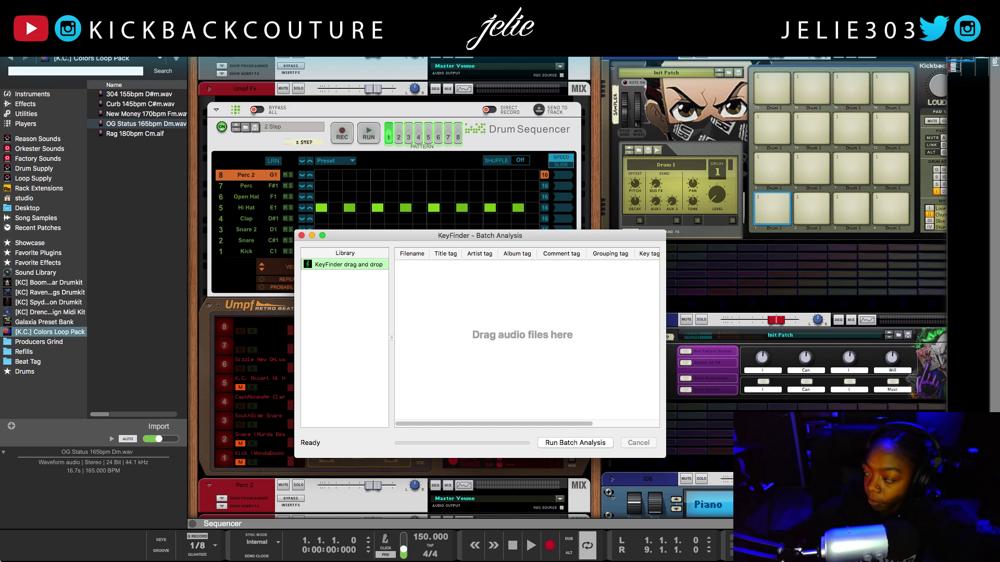
{"action": "left_click_drag", "start_coordinate": [989, 224], "coordinate": [548, 331]}
{"action": "left_click", "coordinate": [568, 442]}
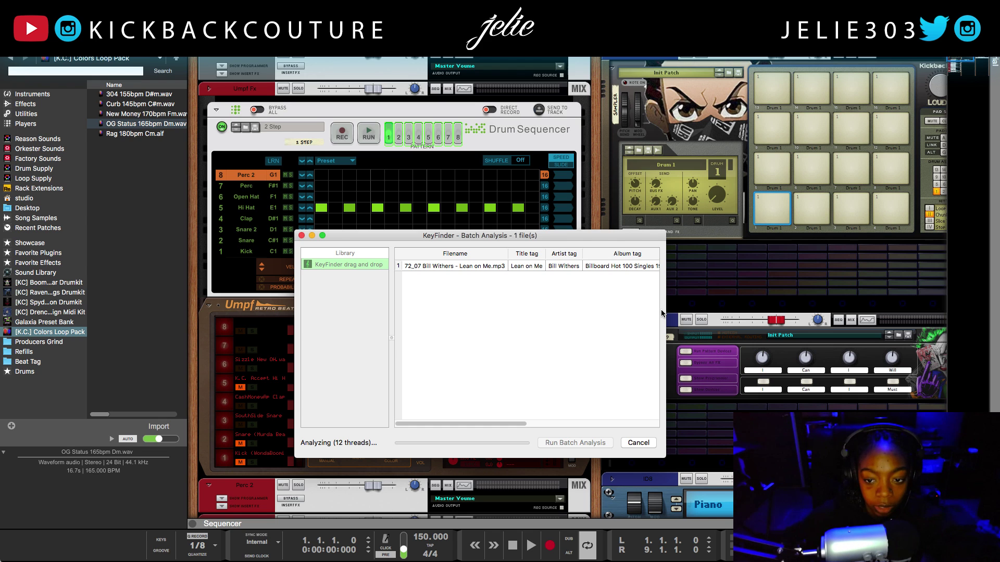
{"action": "left_click_drag", "start_coordinate": [665, 312], "coordinate": [846, 312]}
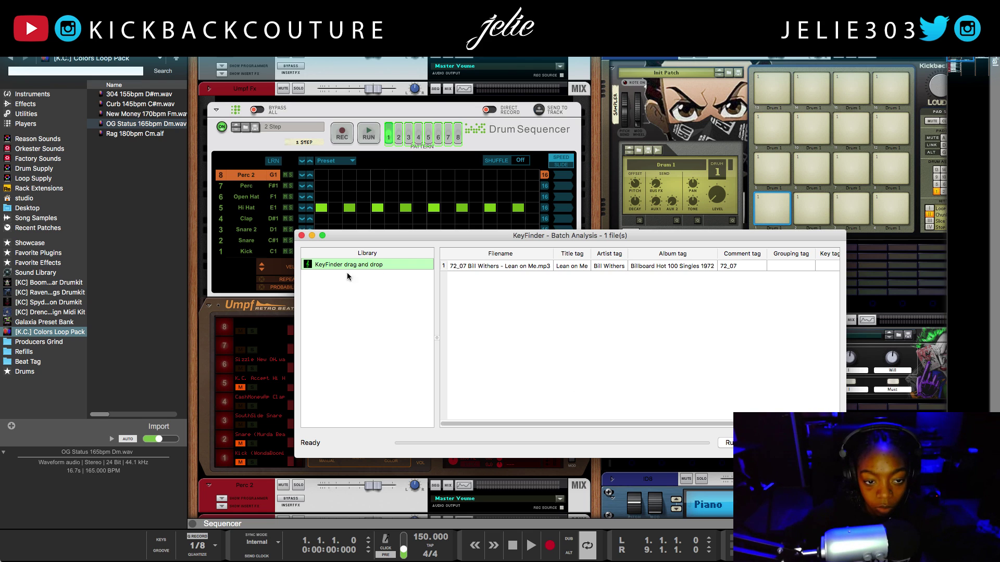
{"action": "left_click_drag", "start_coordinate": [295, 265], "coordinate": [93, 265]}
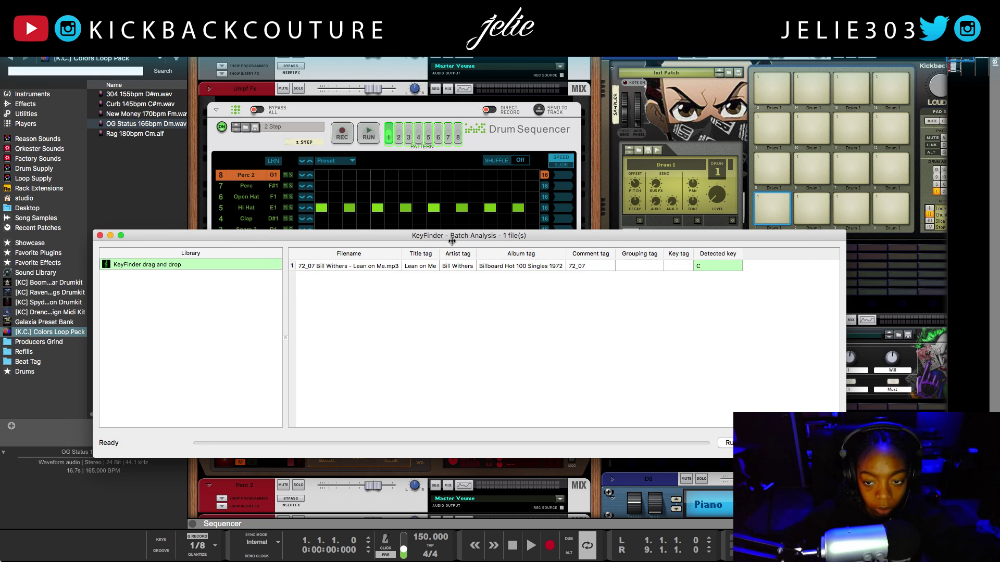
{"action": "left_click", "coordinate": [698, 267]}
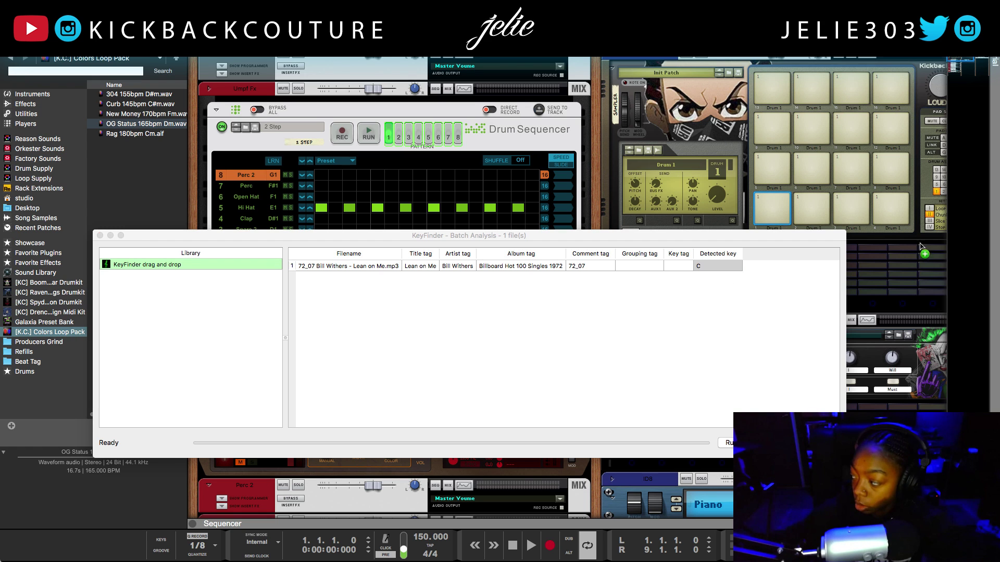
Analyse 72_11 Al Green - Let's Stay Together.mp3 and 72_15 Chuck Berry - My Ding A Ling.mp3 as well, and close KeyFinder
{"action": "left_click_drag", "start_coordinate": [925, 251], "coordinate": [526, 333]}
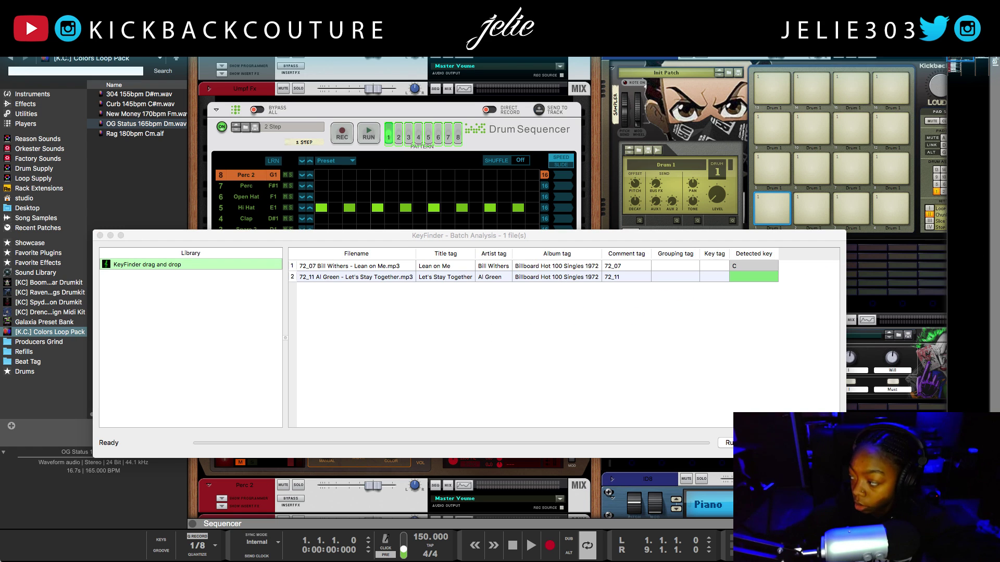
{"action": "left_click_drag", "start_coordinate": [924, 251], "coordinate": [521, 330]}
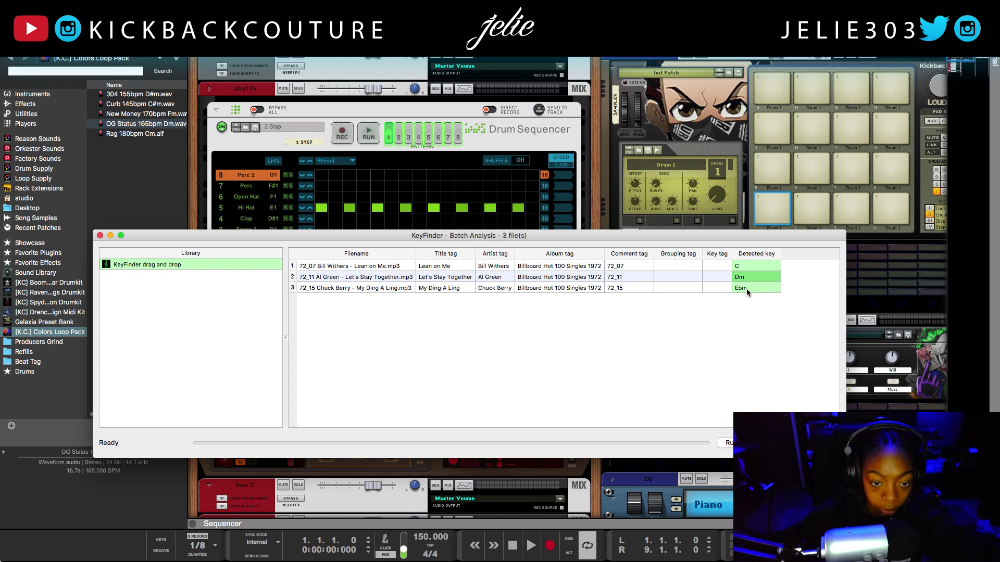
{"action": "left_click_drag", "start_coordinate": [332, 237], "coordinate": [389, 238]}
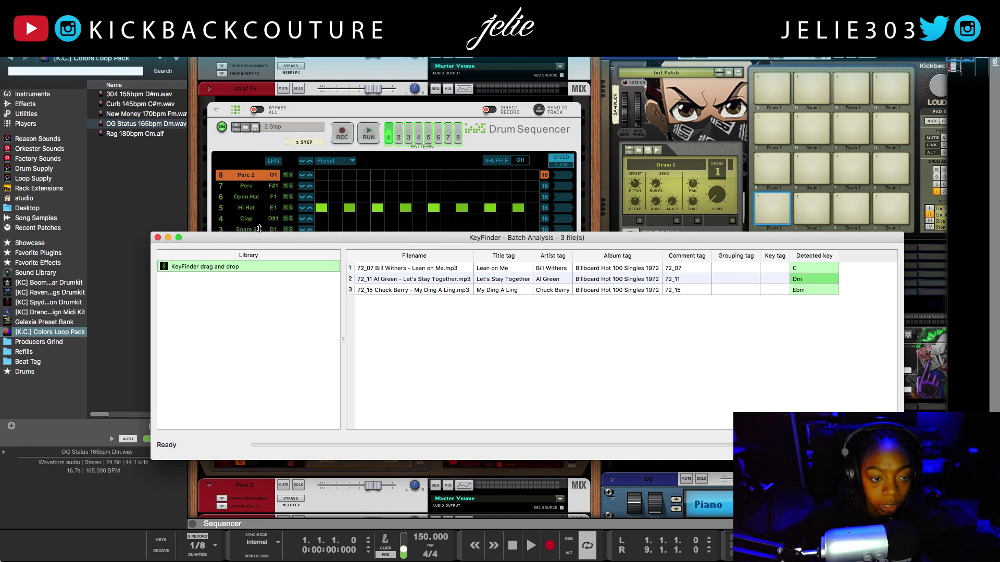
{"action": "left_click", "coordinate": [158, 237]}
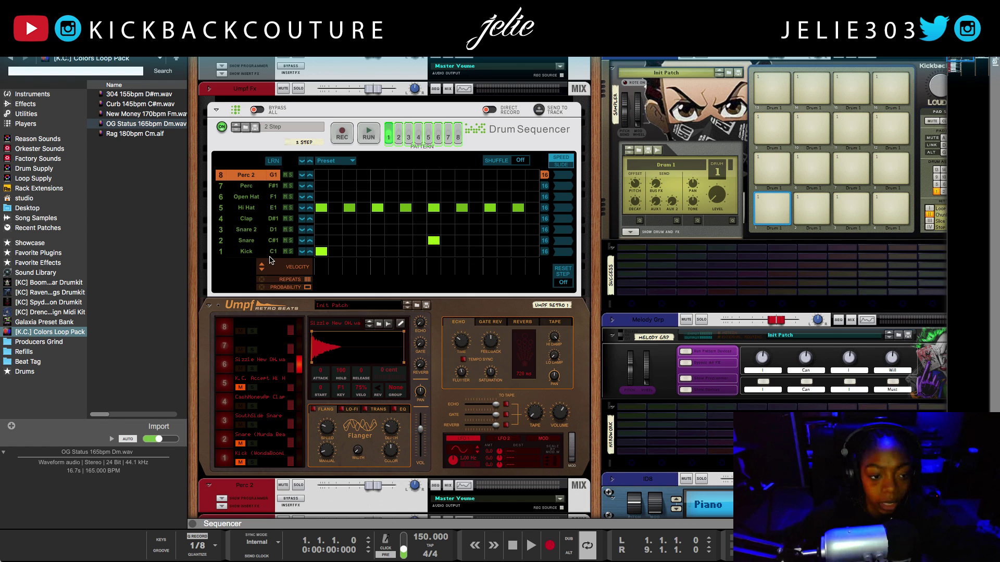
Add a Serato Sample instrument to the empty rack space below the ID8 in Reason
{"action": "scroll", "coordinate": [594, 365], "scroll_direction": "down", "scroll_amount": 10}
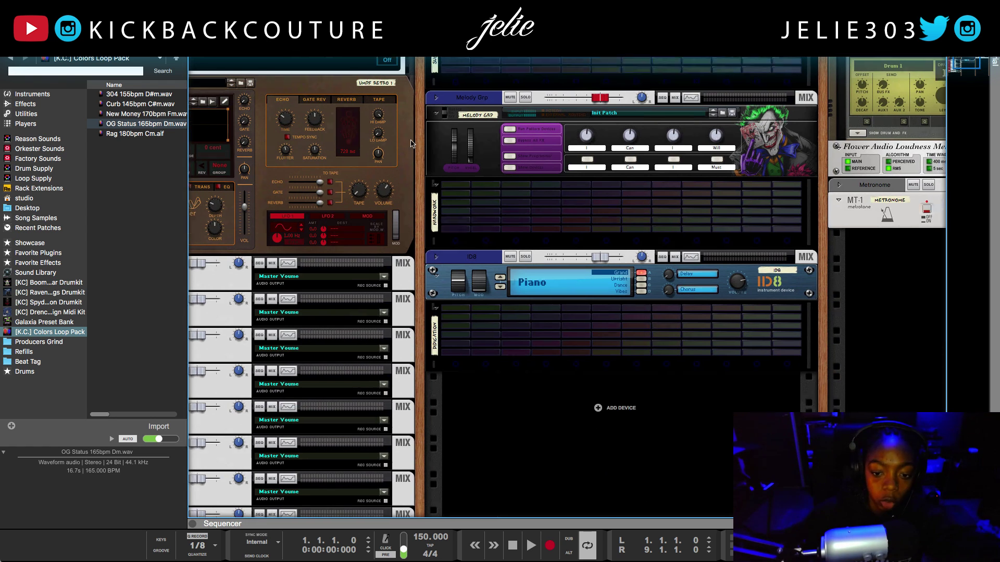
{"action": "right_click", "coordinate": [592, 409]}
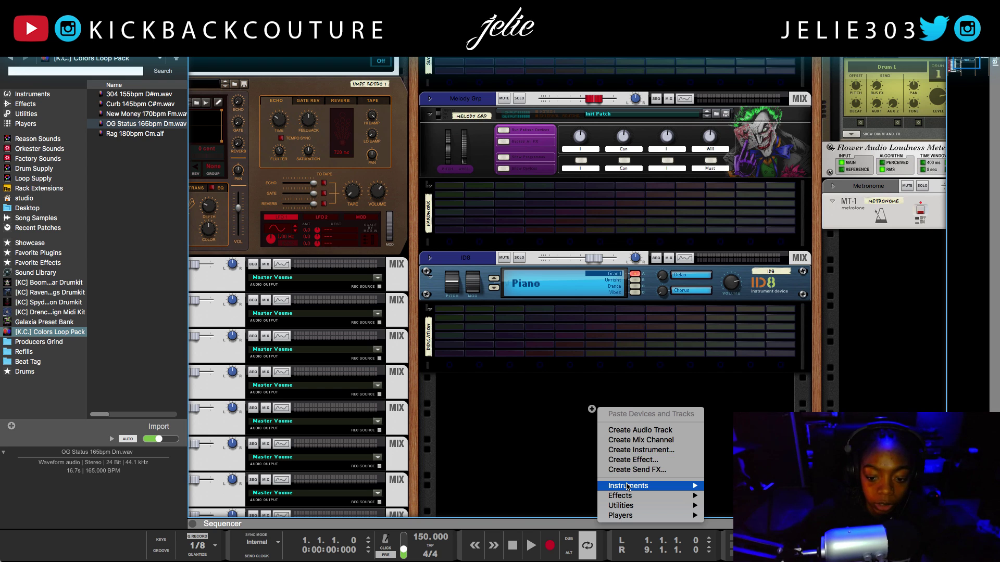
{"action": "mouse_move", "coordinate": [627, 486]}
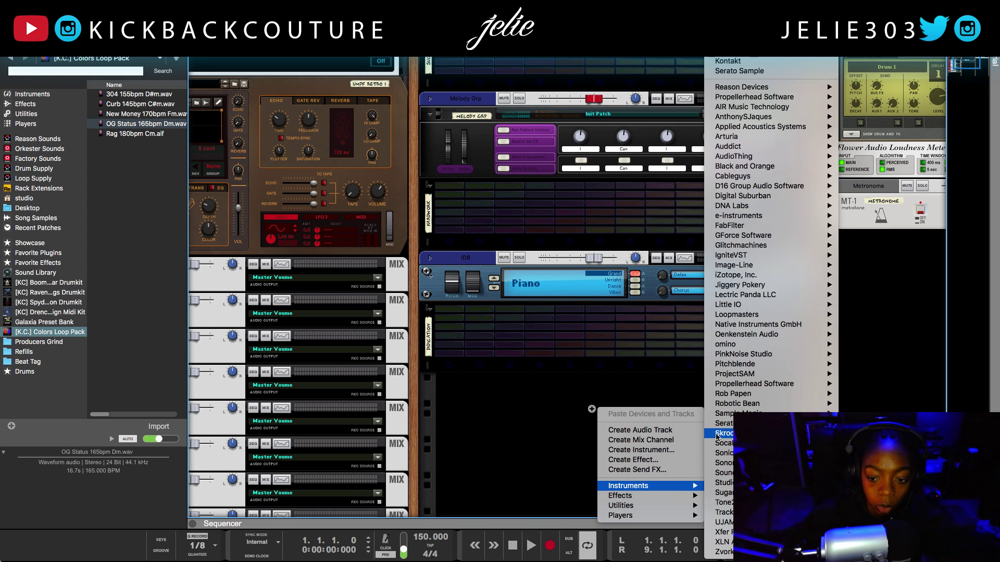
{"action": "left_click", "coordinate": [875, 423]}
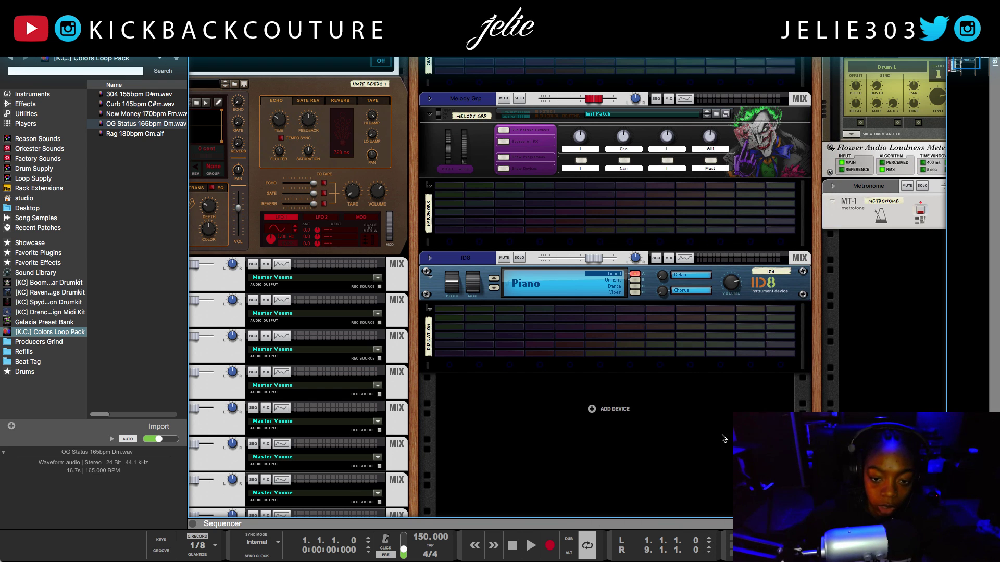
{"action": "left_click", "coordinate": [655, 457]}
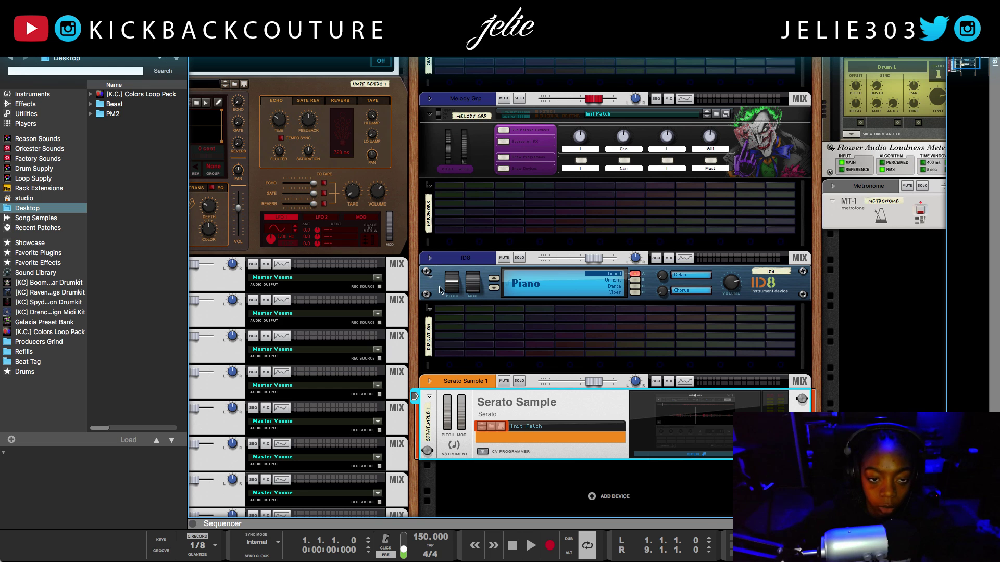
Load I Gotcha into Serato Sample, replace it with Lean on Me to check each song's key, and close the plugin window
{"action": "left_click_drag", "start_coordinate": [380, 42], "coordinate": [648, 189]}
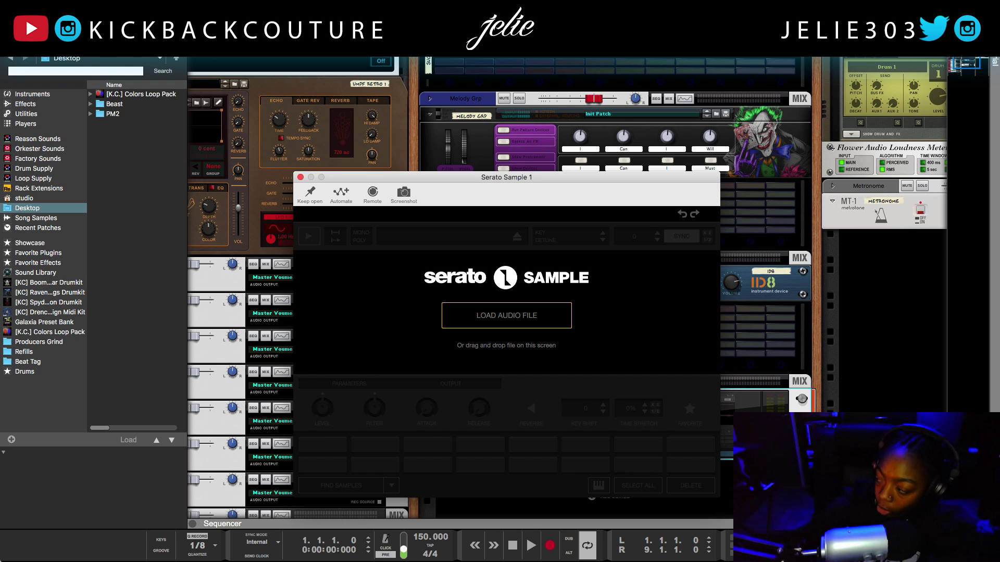
{"action": "left_click_drag", "start_coordinate": [958, 224], "coordinate": [578, 319]}
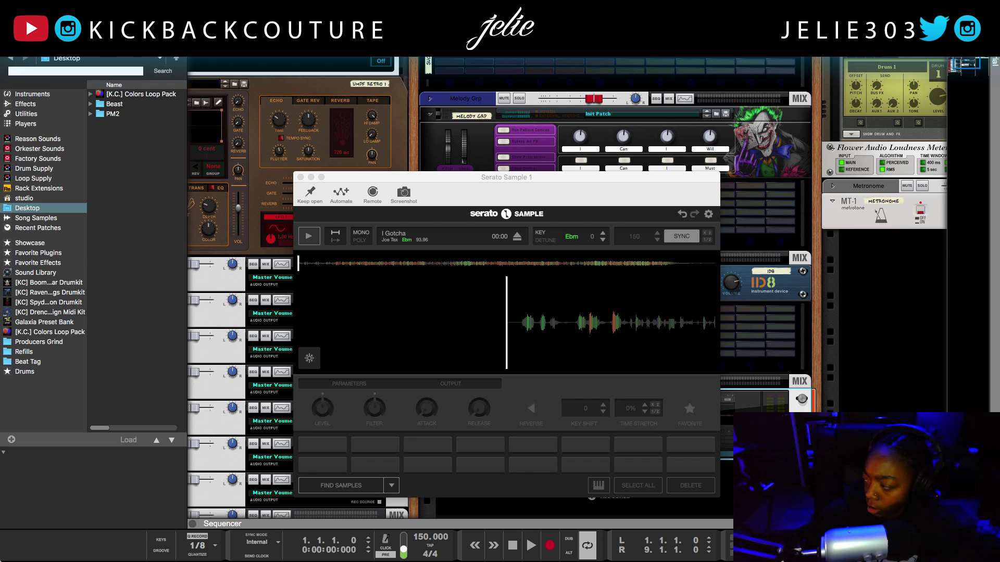
{"action": "left_click_drag", "start_coordinate": [842, 270], "coordinate": [596, 310]}
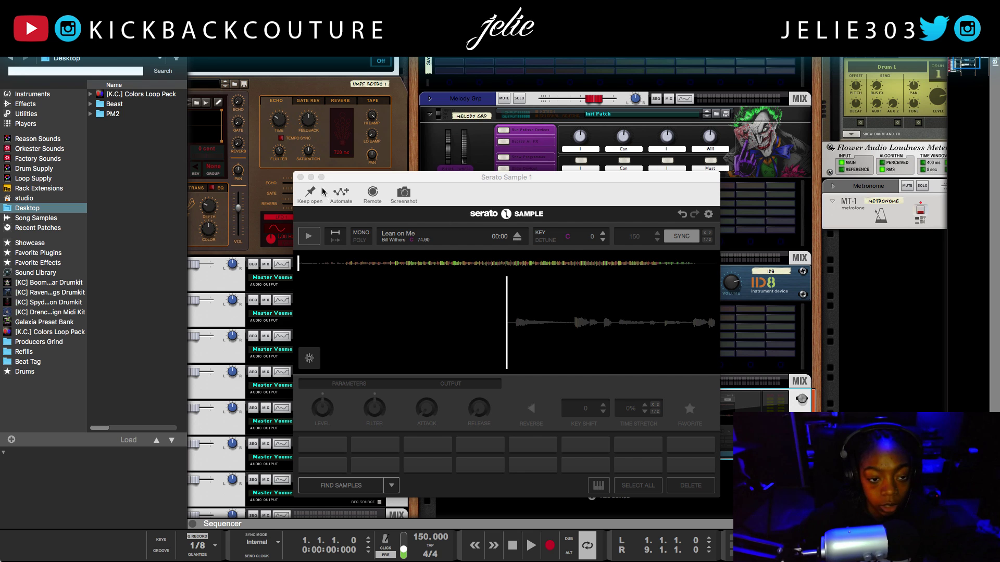
{"action": "left_click", "coordinate": [300, 178]}
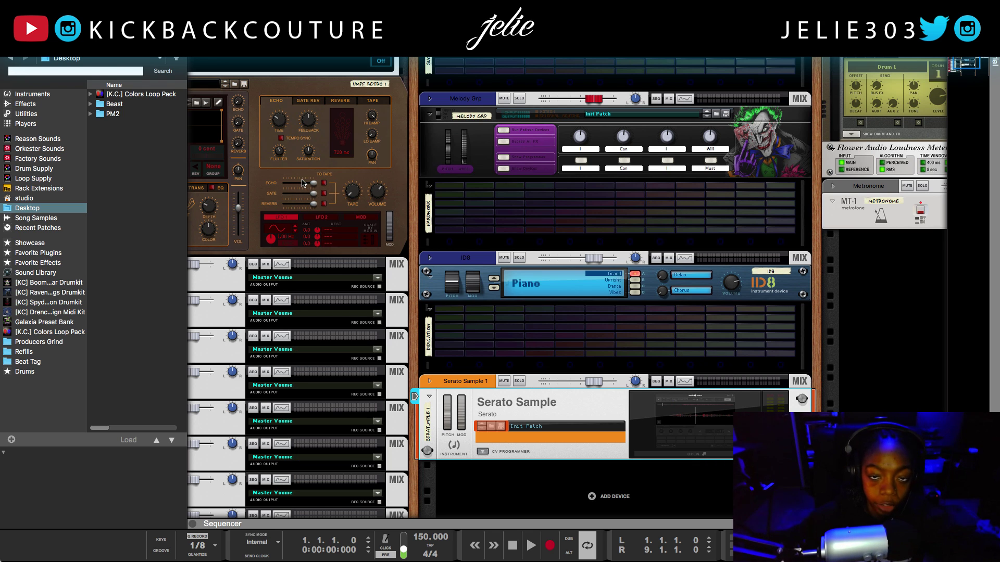
Switch to the browser and examine the Mixed In Key 8.5 product page down to its harmonic key wheel
{"action": "left_click", "coordinate": [450, 479]}
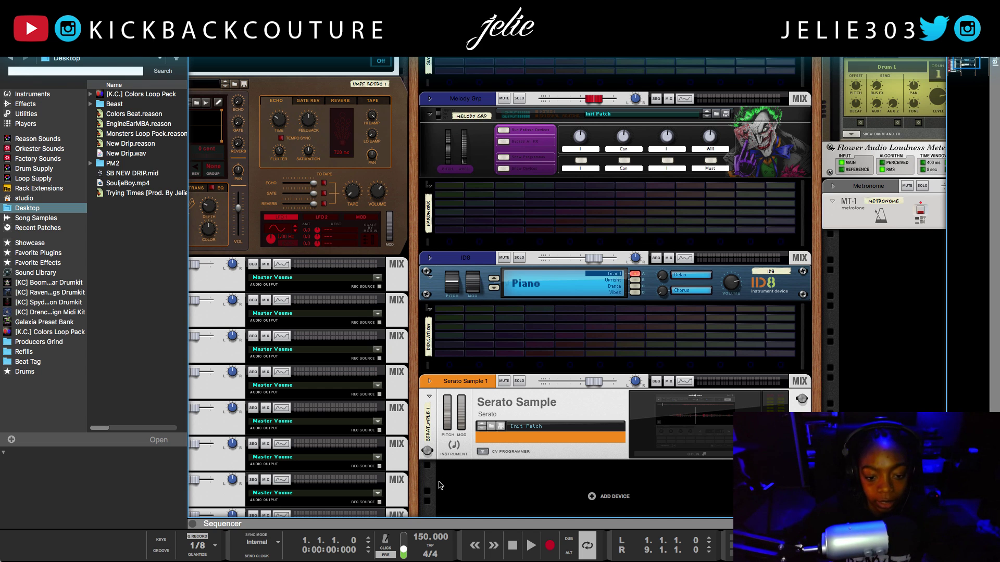
{"action": "scroll", "coordinate": [407, 462], "scroll_direction": "down", "scroll_amount": 1}
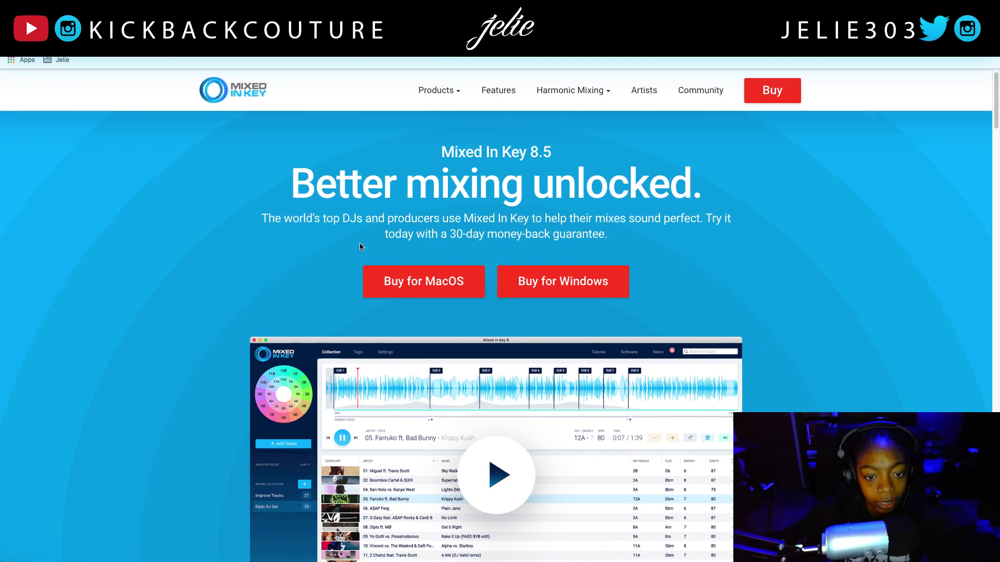
{"action": "scroll", "coordinate": [360, 242], "scroll_direction": "down", "scroll_amount": 2}
{"action": "scroll", "coordinate": [339, 296], "scroll_direction": "up", "scroll_amount": 2}
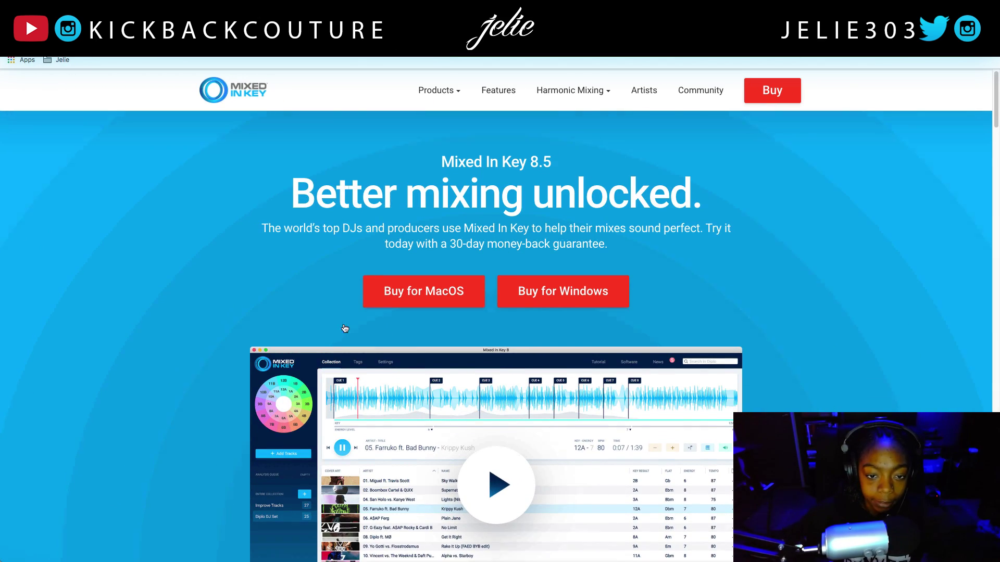
{"action": "scroll", "coordinate": [352, 344], "scroll_direction": "down", "scroll_amount": 2}
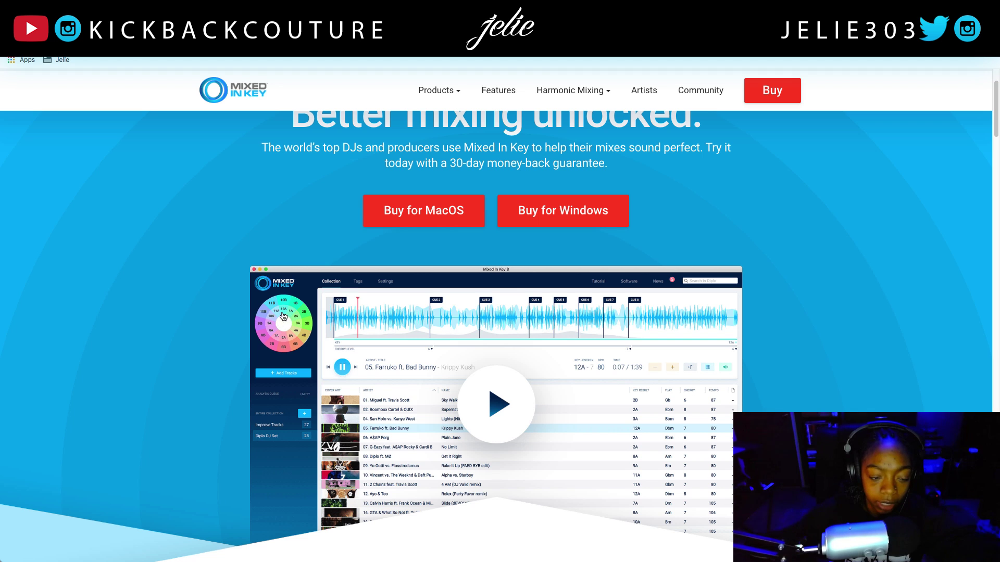
{"action": "scroll", "coordinate": [295, 386], "scroll_direction": "down", "scroll_amount": 4}
{"action": "scroll", "coordinate": [295, 385], "scroll_direction": "down", "scroll_amount": 3}
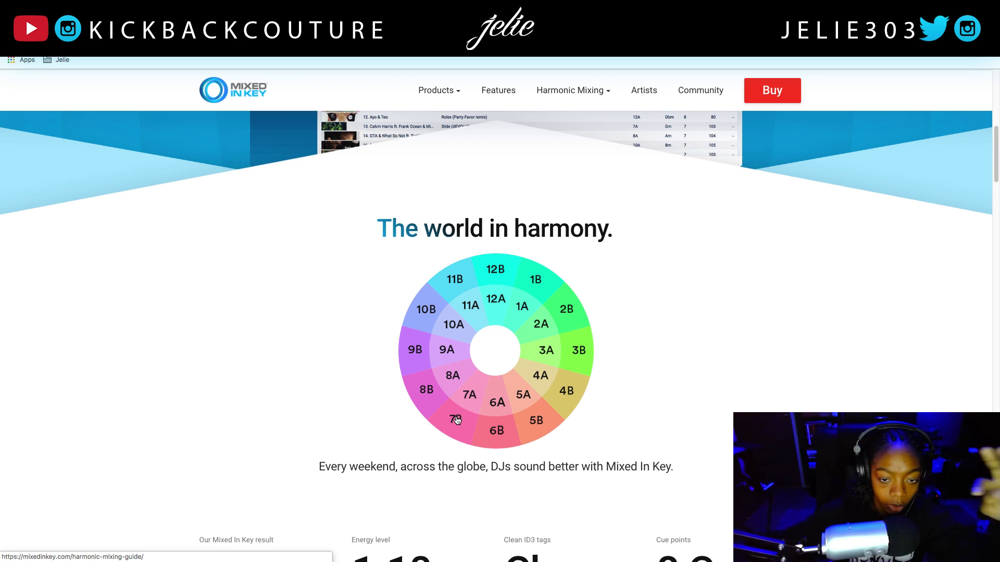
{"action": "scroll", "coordinate": [457, 420], "scroll_direction": "down", "scroll_amount": 1}
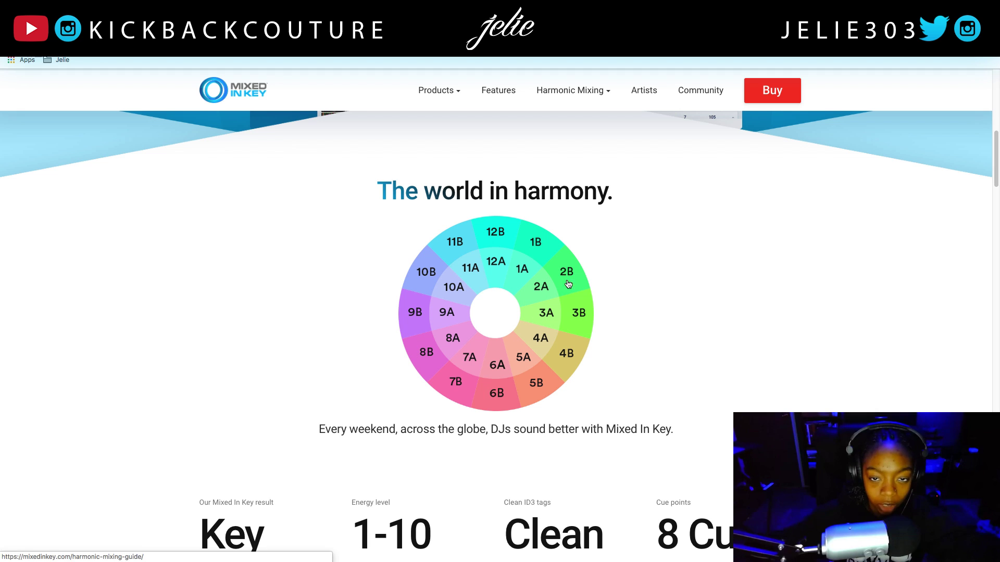
View the Mixed In Key purchase options and the KeyFinder download page, and return to Reason
{"action": "left_click", "coordinate": [763, 92]}
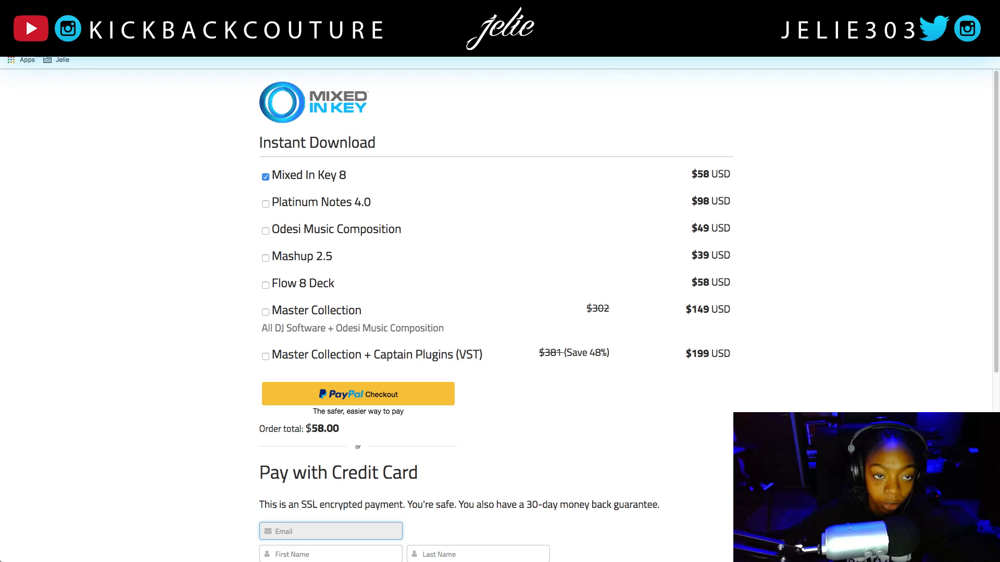
{"action": "key", "text": "ctrl+Tab"}
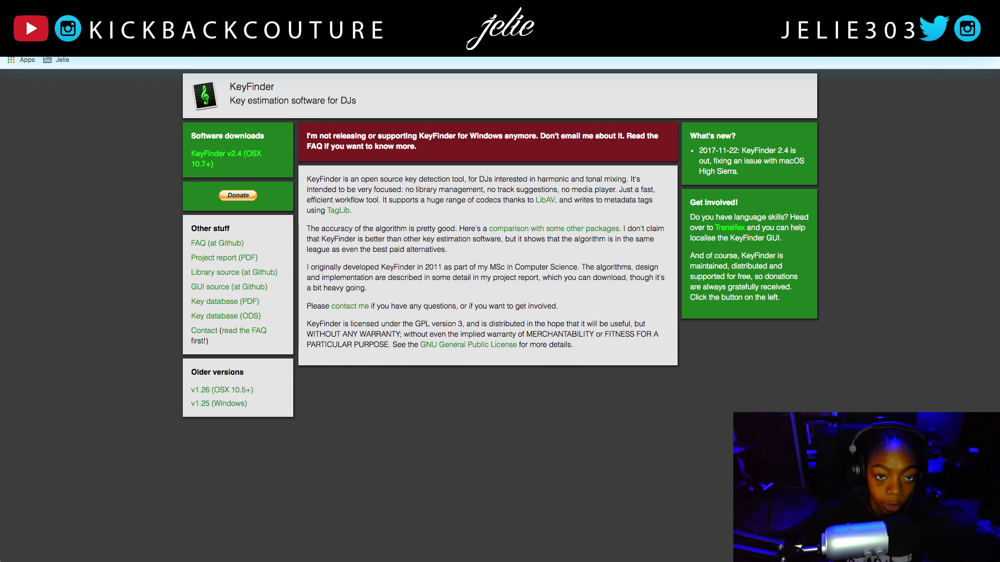
{"action": "key", "text": "super+Tab"}
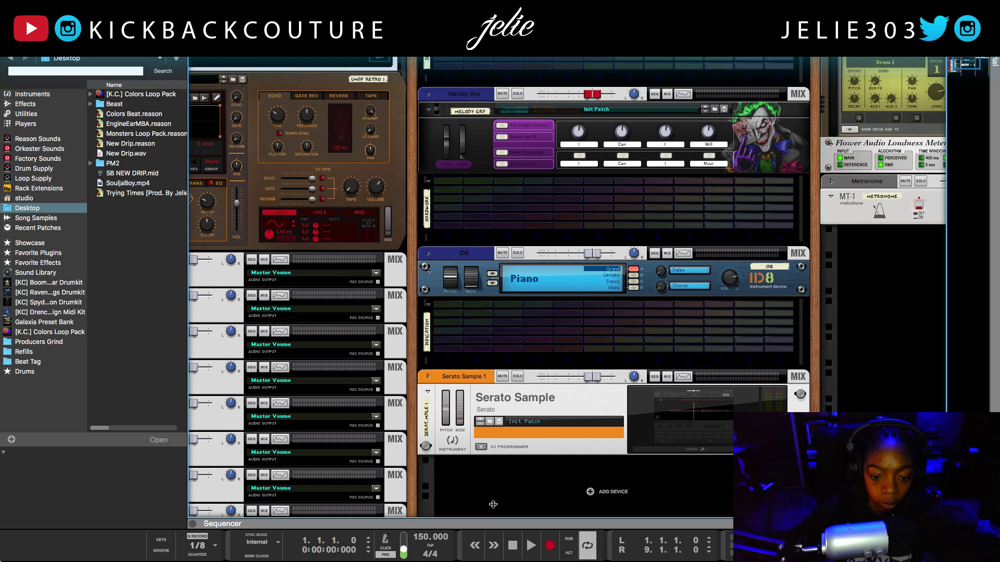
Open the [K.C.] Colors Loop Pack folder in the file browser and expand the sequencer to cover the rack
{"action": "left_click_drag", "start_coordinate": [490, 524], "coordinate": [516, 521]}
{"action": "left_click", "coordinate": [433, 280]}
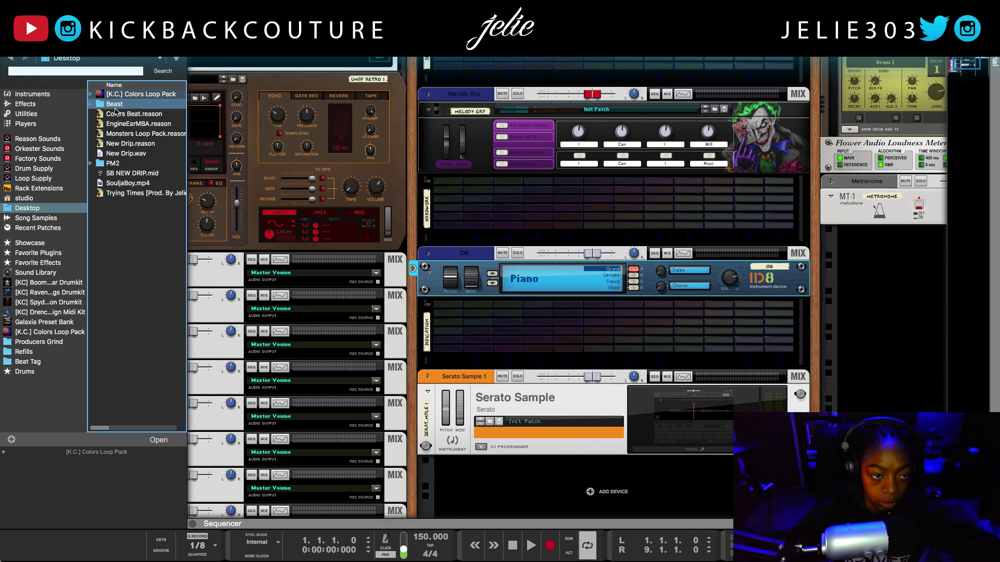
{"action": "double_click", "coordinate": [136, 95]}
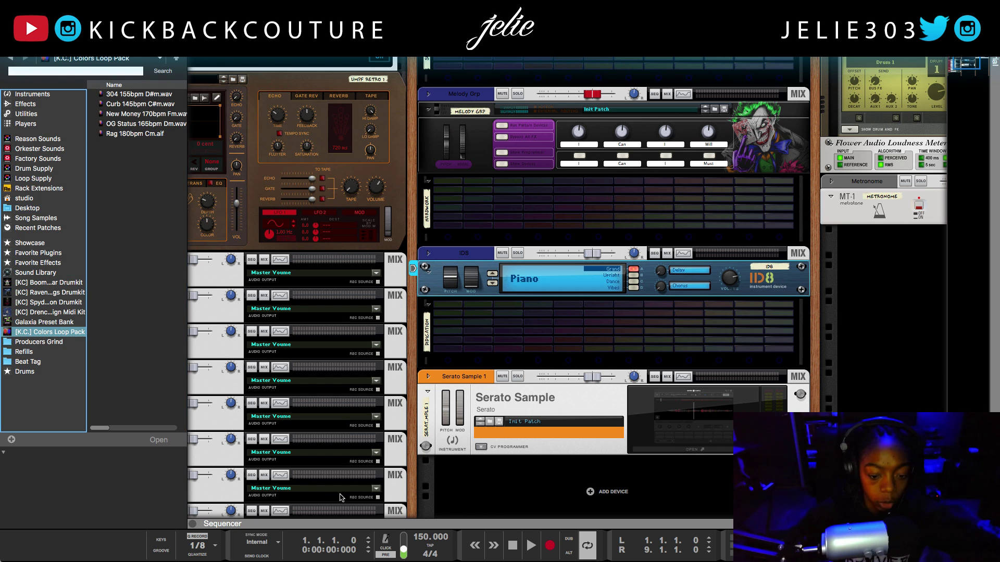
{"action": "left_click_drag", "start_coordinate": [388, 520], "coordinate": [388, 78]}
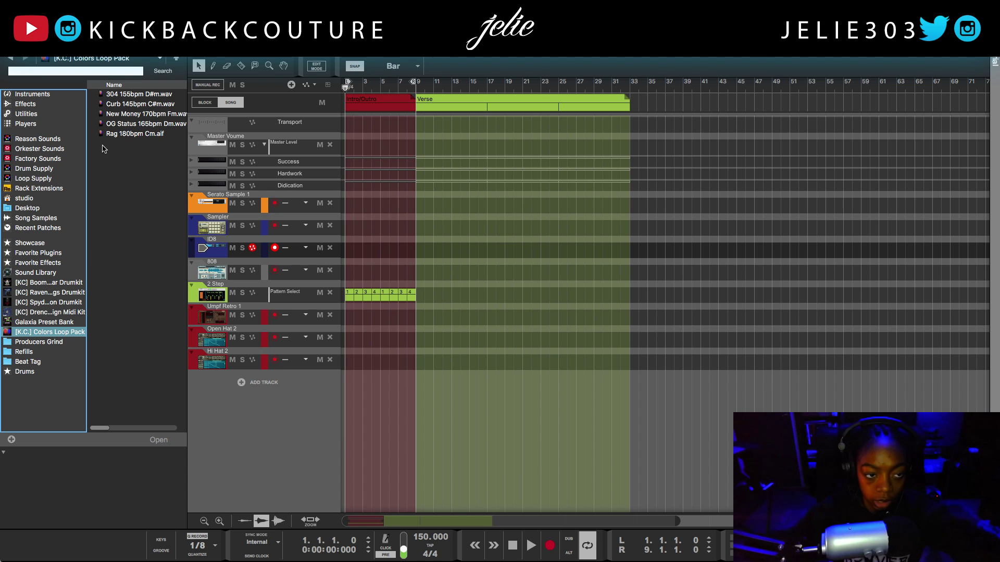
Inspect the 304 155bpm D#m.wav loop and place Curb 145bpm C#m.wav on a new audio track at the start of the song
{"action": "left_click", "coordinate": [102, 94]}
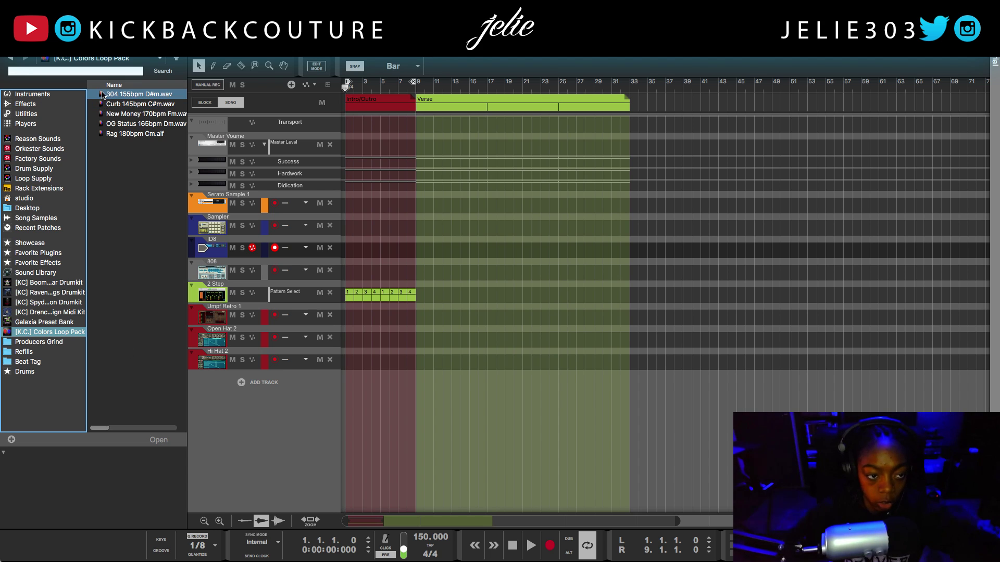
{"action": "left_click", "coordinate": [132, 94]}
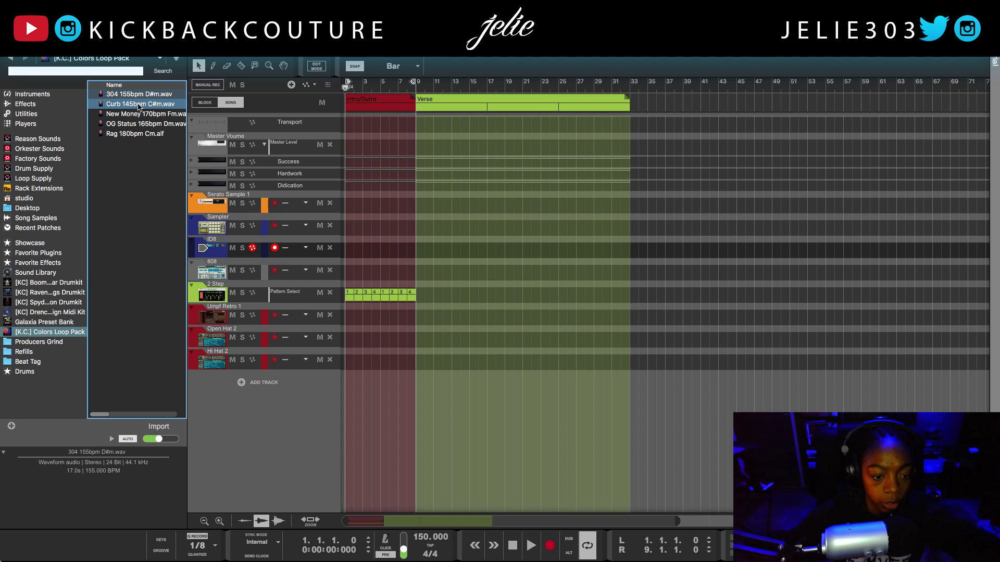
{"action": "left_click_drag", "start_coordinate": [139, 104], "coordinate": [243, 386]}
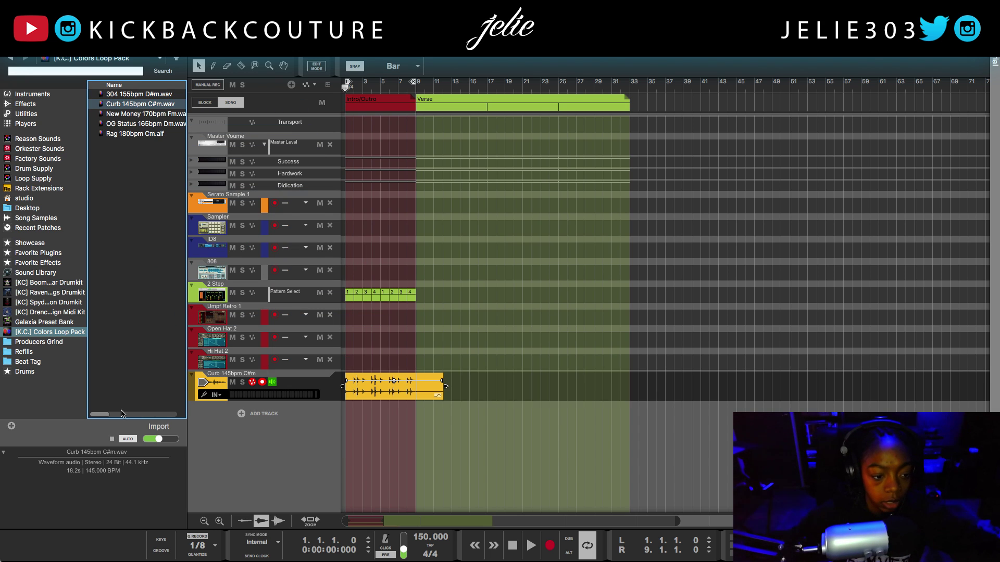
Stop the sample preview and lower the Curb 145bpm C#m audio clip's level to -5.08 dB
{"action": "left_click", "coordinate": [112, 439]}
{"action": "left_click", "coordinate": [378, 455]}
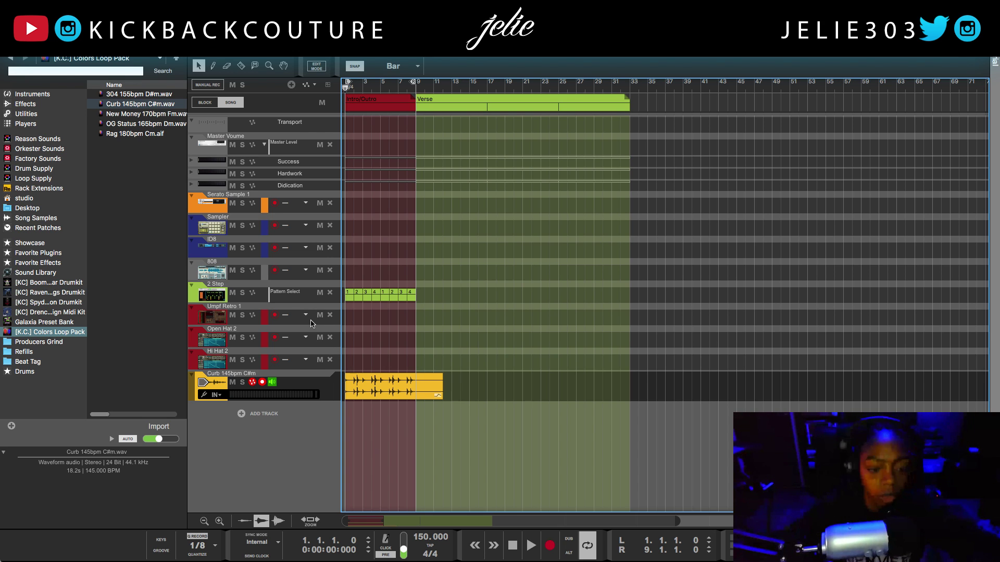
{"action": "left_click", "coordinate": [203, 246]}
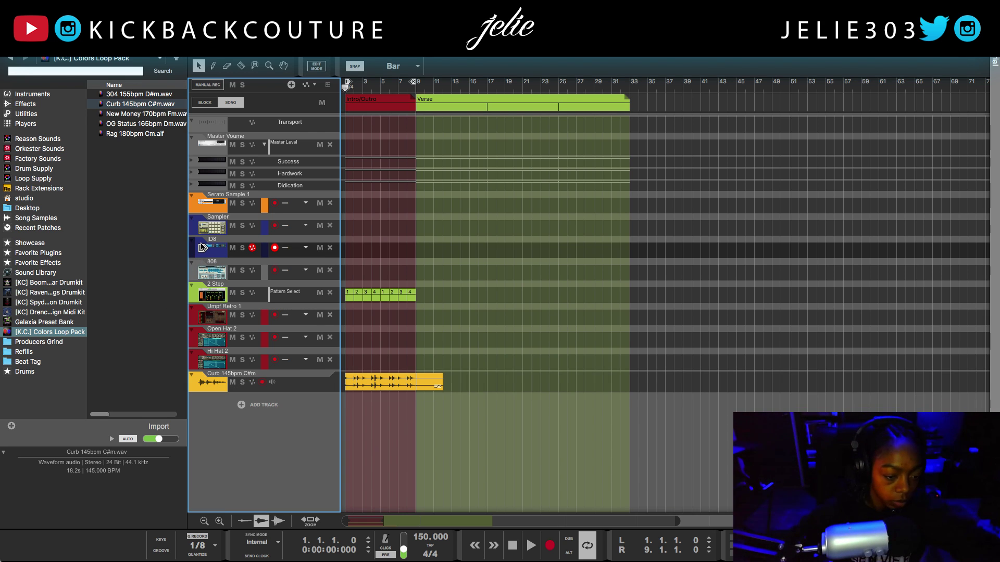
{"action": "left_click", "coordinate": [224, 379]}
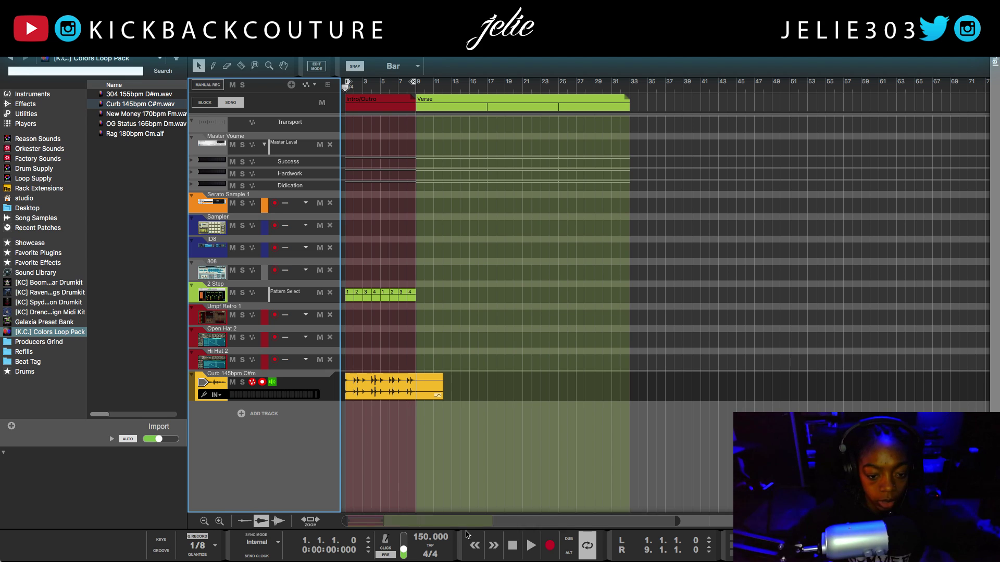
{"action": "left_click", "coordinate": [387, 383]}
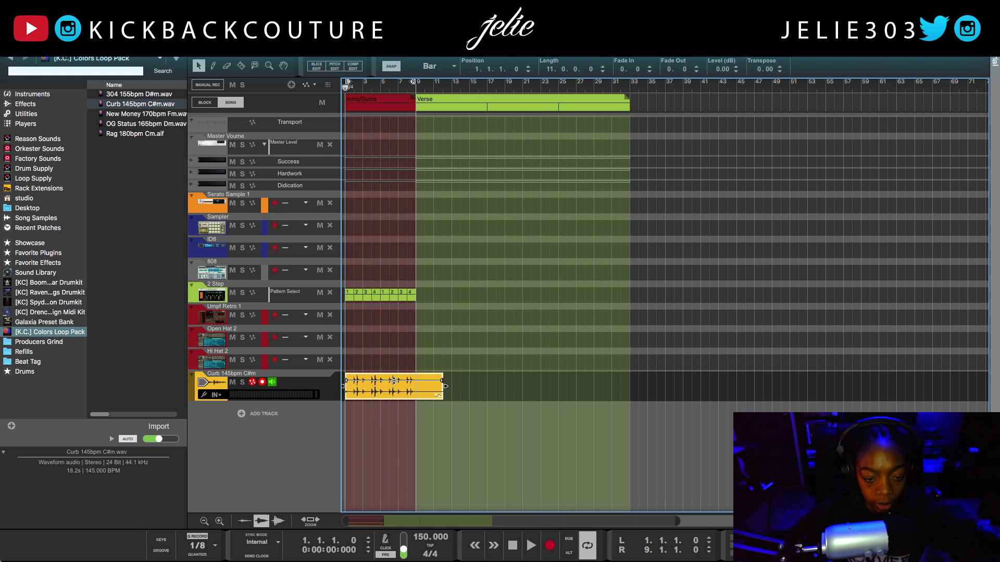
{"action": "mouse_move", "coordinate": [394, 381]}
{"action": "left_mouse_down"}
{"action": "mouse_move", "coordinate": [394, 401]}
{"action": "mouse_move", "coordinate": [393, 392]}
{"action": "left_mouse_up"}
{"action": "scroll", "coordinate": [409, 444], "scroll_direction": "right", "scroll_amount": 2}
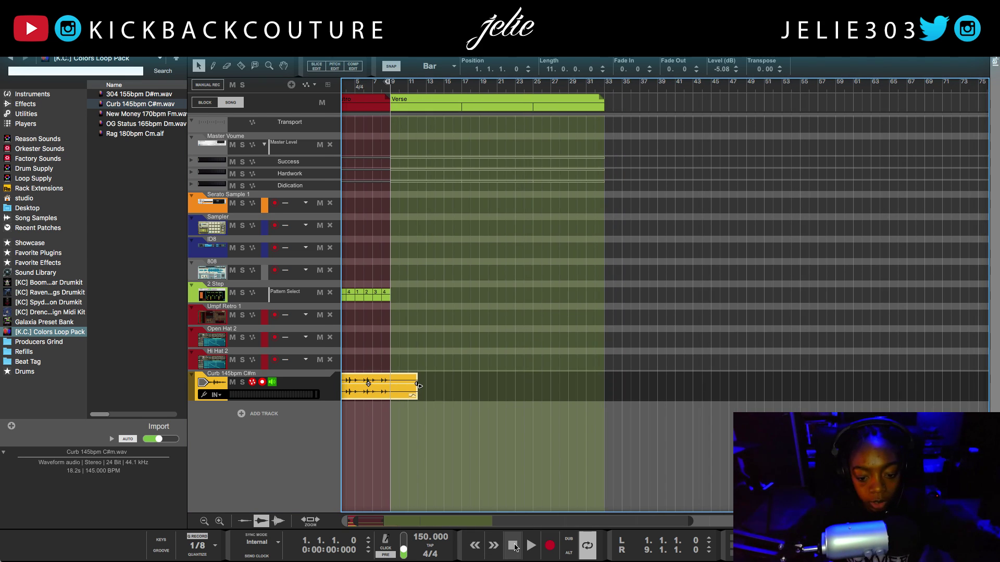
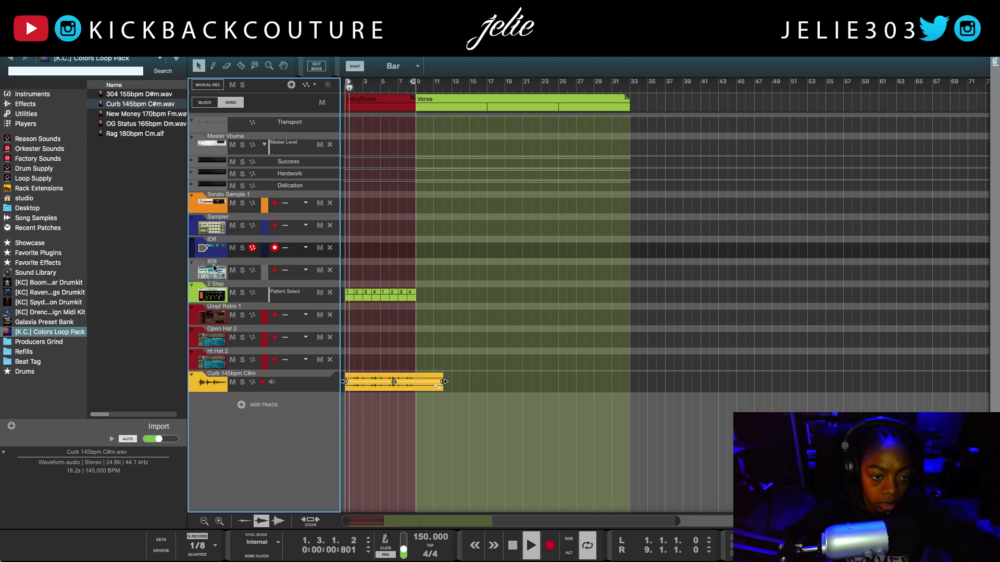
Draw an empty eight-bar clip on the ID8 track across the Intro/Outro section and open it for note editing
{"action": "left_click", "coordinate": [212, 65]}
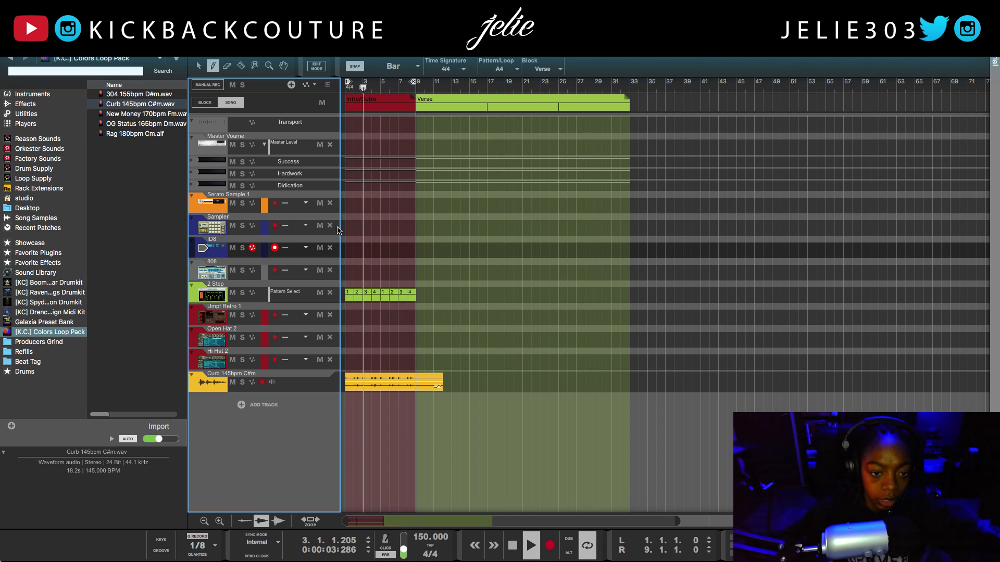
{"action": "left_click_drag", "start_coordinate": [346, 242], "coordinate": [413, 247]}
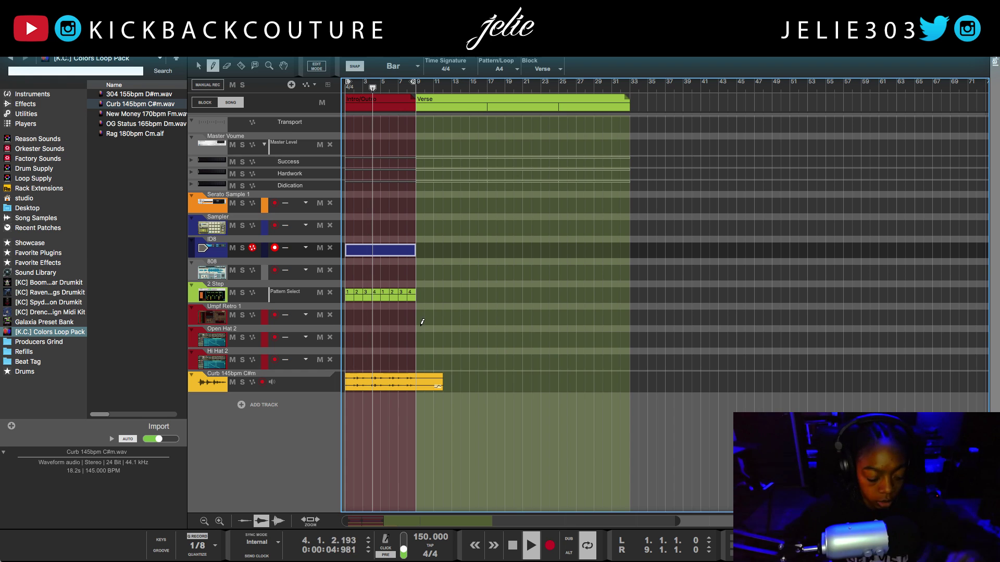
{"action": "key", "text": "q"}
{"action": "double_click", "coordinate": [394, 253]}
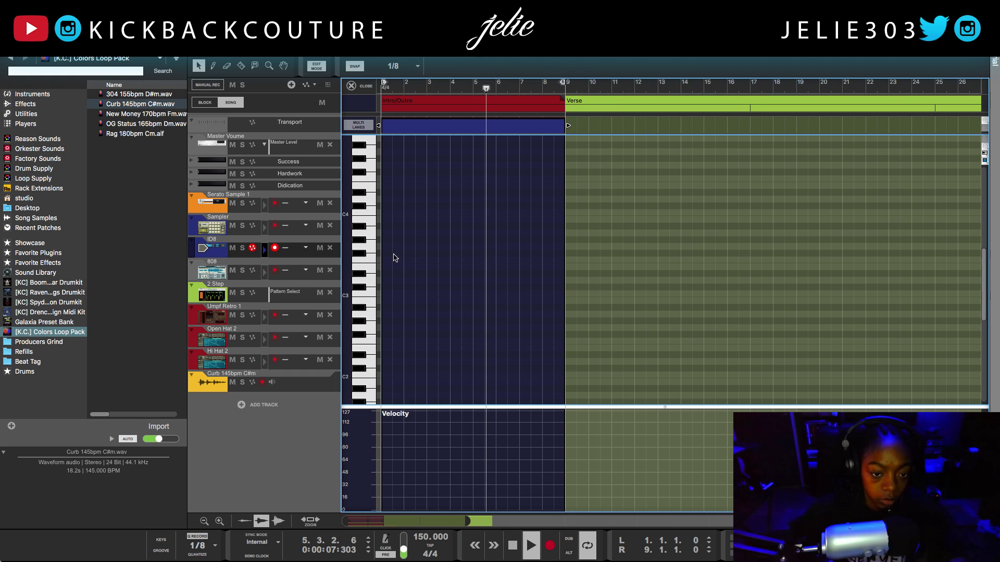
Audition piano-roll keys on the ID8 track against the playing loop, and hide the file browser to widen the sequencer
{"action": "scroll", "coordinate": [395, 289], "scroll_direction": "down", "scroll_amount": 6}
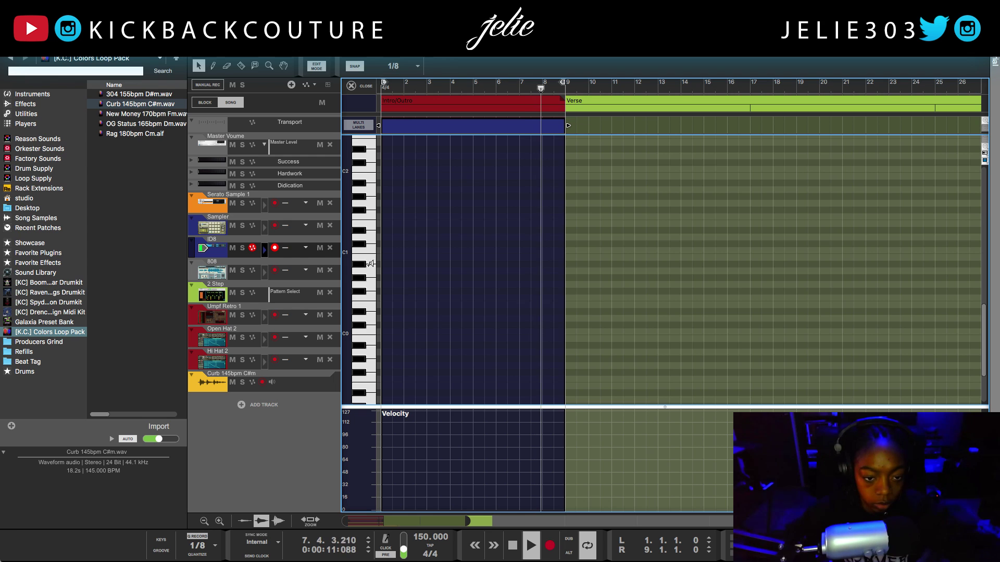
{"action": "scroll", "coordinate": [364, 281], "scroll_direction": "up", "scroll_amount": 6}
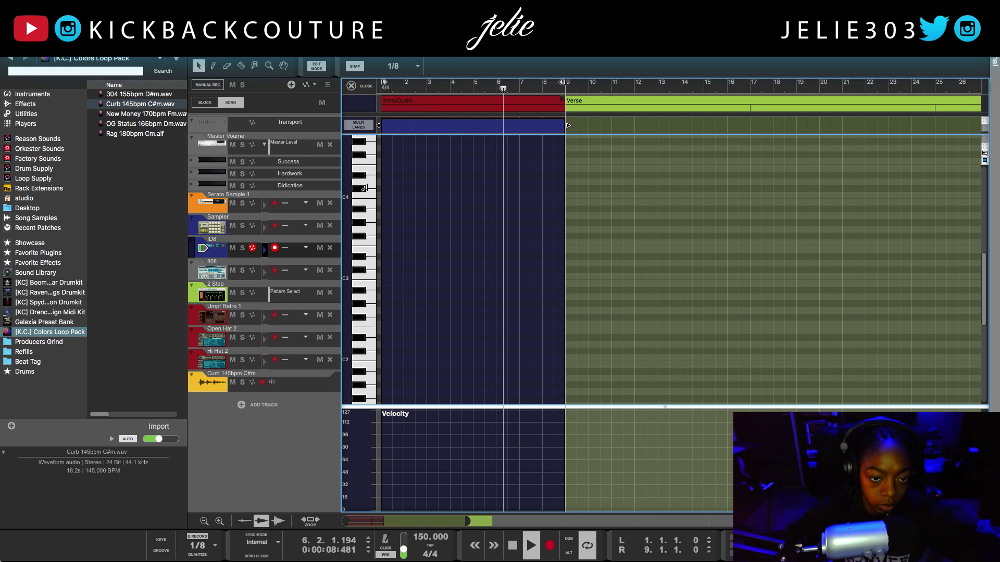
{"action": "left_click", "coordinate": [369, 249]}
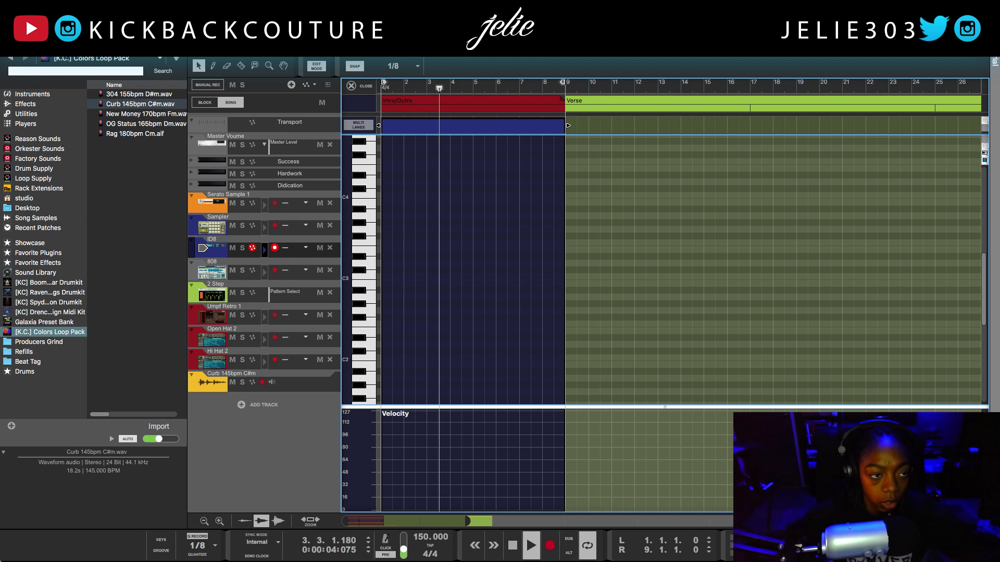
{"action": "key", "text": "F3"}
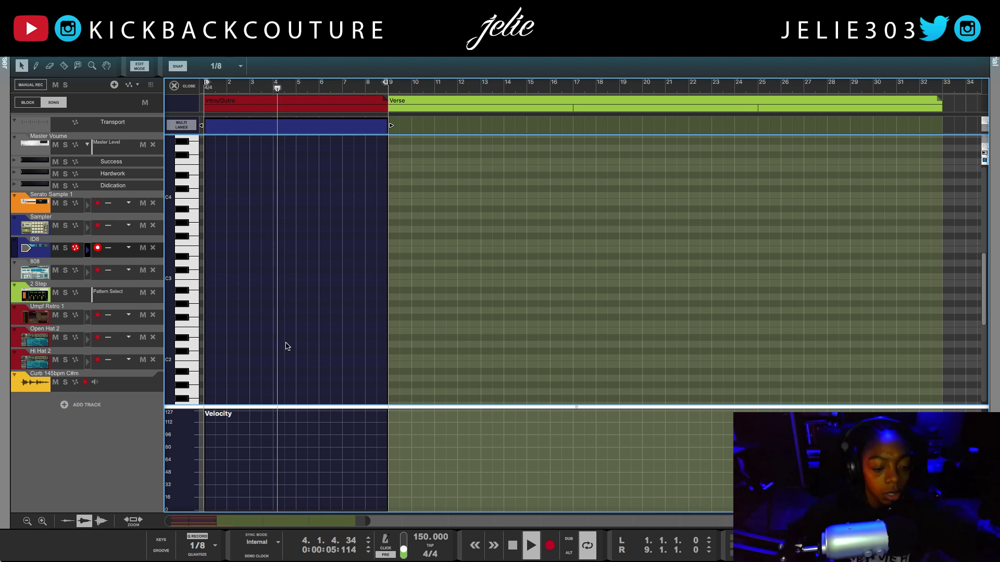
{"action": "scroll", "coordinate": [245, 360], "scroll_direction": "up", "scroll_amount": 2}
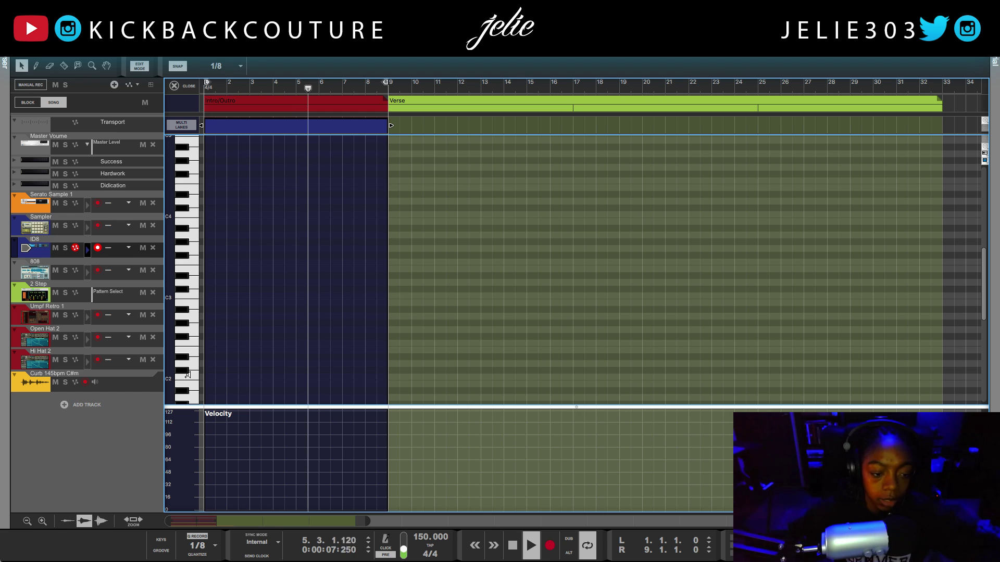